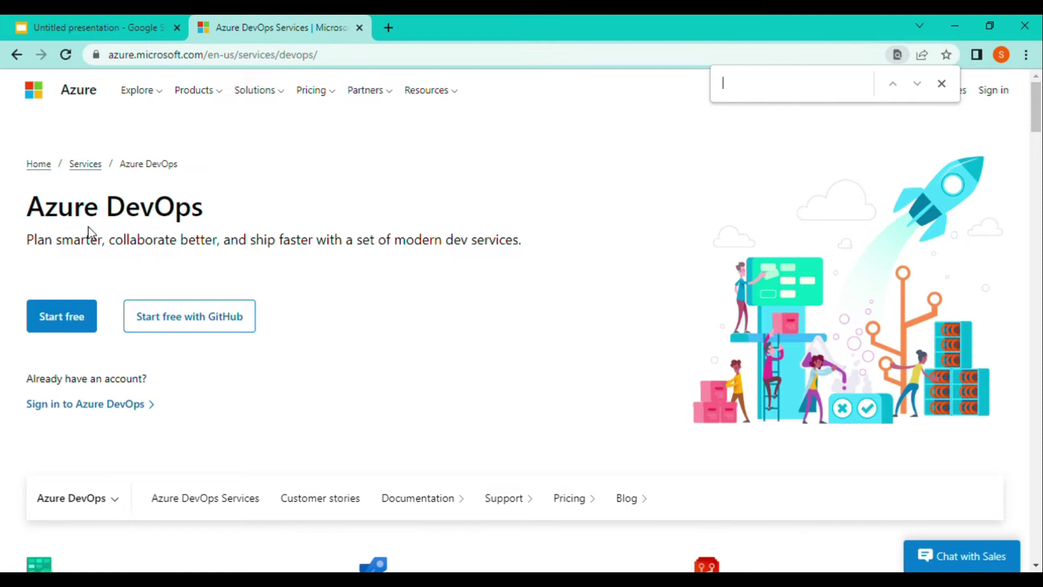
Sign in to Azure DevOps and begin signing up for a new organization, accepting the terms of service
{"action": "triple_click", "coordinate": [58, 217]}
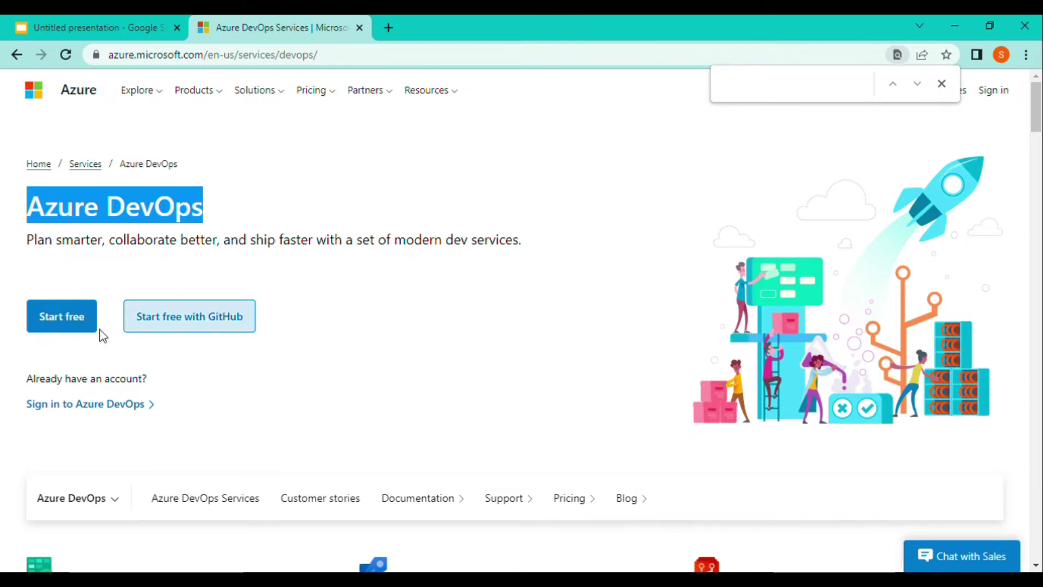
{"action": "left_click", "coordinate": [81, 407]}
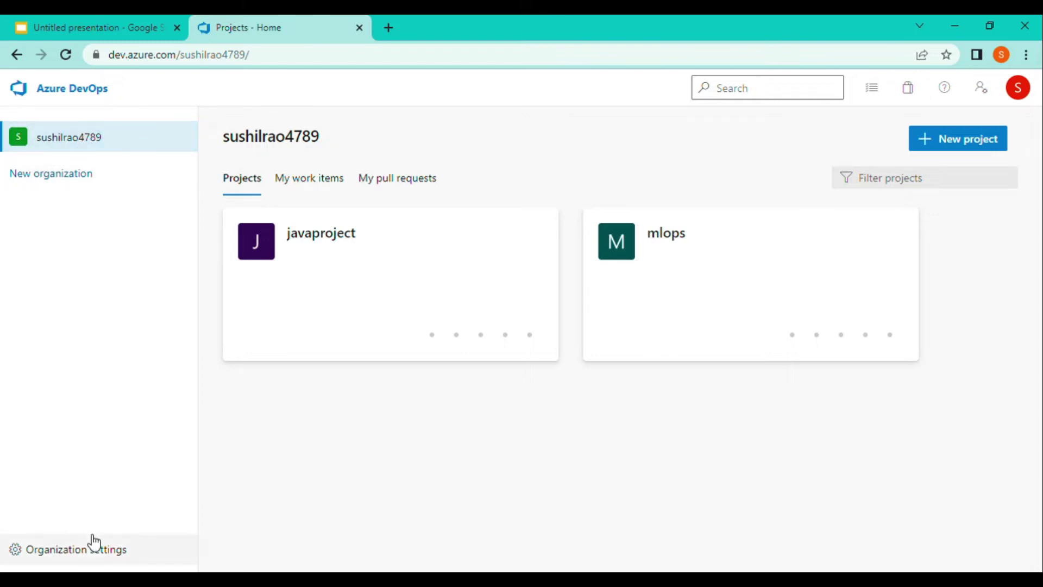
{"action": "left_click", "coordinate": [72, 174]}
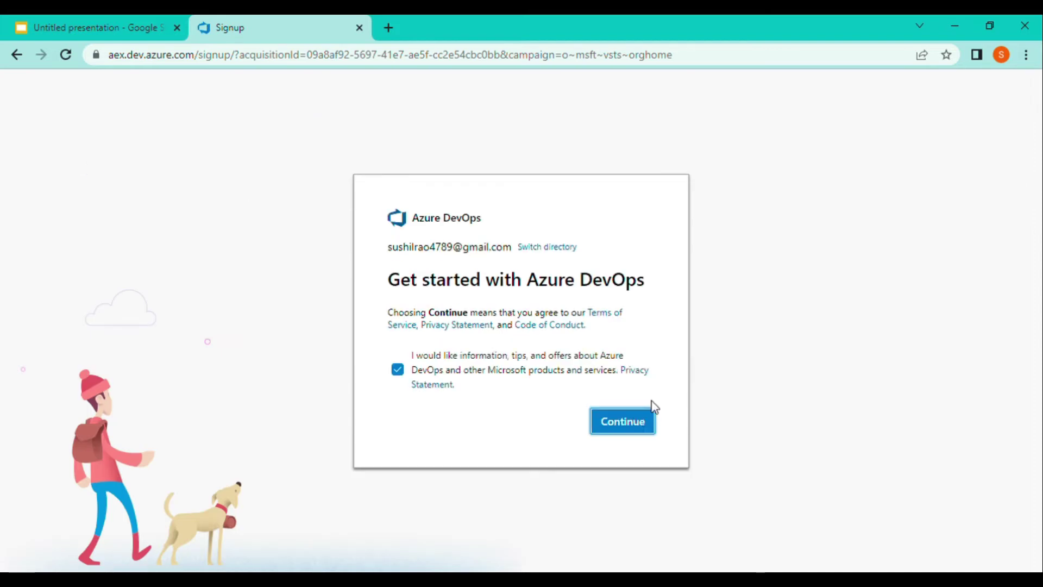
{"action": "left_click", "coordinate": [650, 422]}
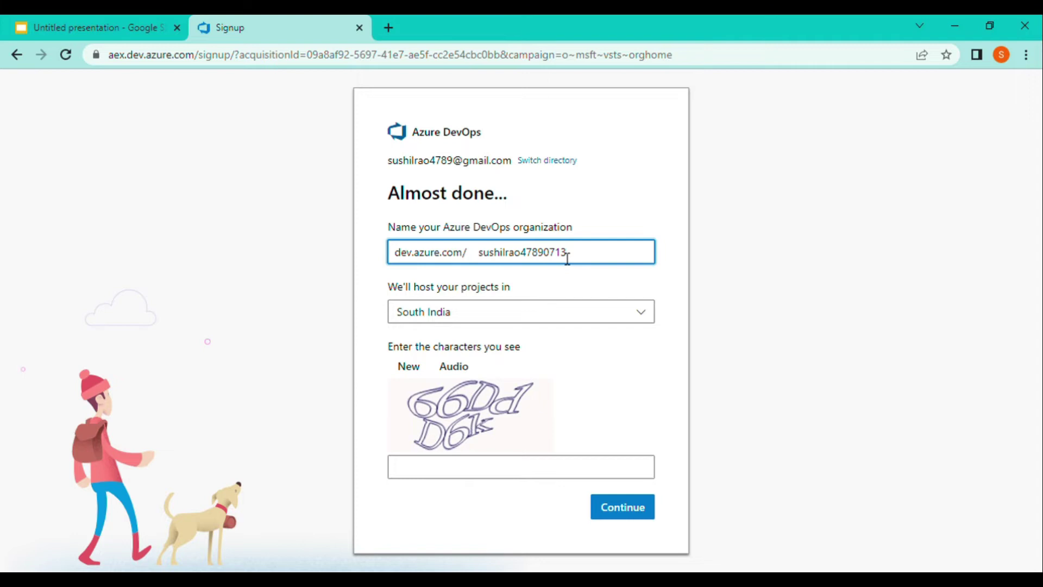
Name the new Azure DevOps organization myleaningdevops123
{"action": "key", "text": "BackSpace"}
{"action": "key", "text": "BackSpace"}
{"action": "key", "text": "BackSpace"}
{"action": "key", "text": "BackSpace"}
{"action": "key", "text": "BackSpace"}
{"action": "key", "text": "BackSpace"}
{"action": "key", "text": "BackSpace"}
{"action": "key", "text": "BackSpace"}
{"action": "key", "text": "BackSpace"}
{"action": "key", "text": "BackSpace"}
{"action": "key", "text": "BackSpace"}
{"action": "key", "text": "BackSpace"}
{"action": "key", "text": "BackSpace"}
{"action": "type", "text": "myleaning"}
{"action": "type", "text": "devop"}
{"action": "type", "text": "ps"}
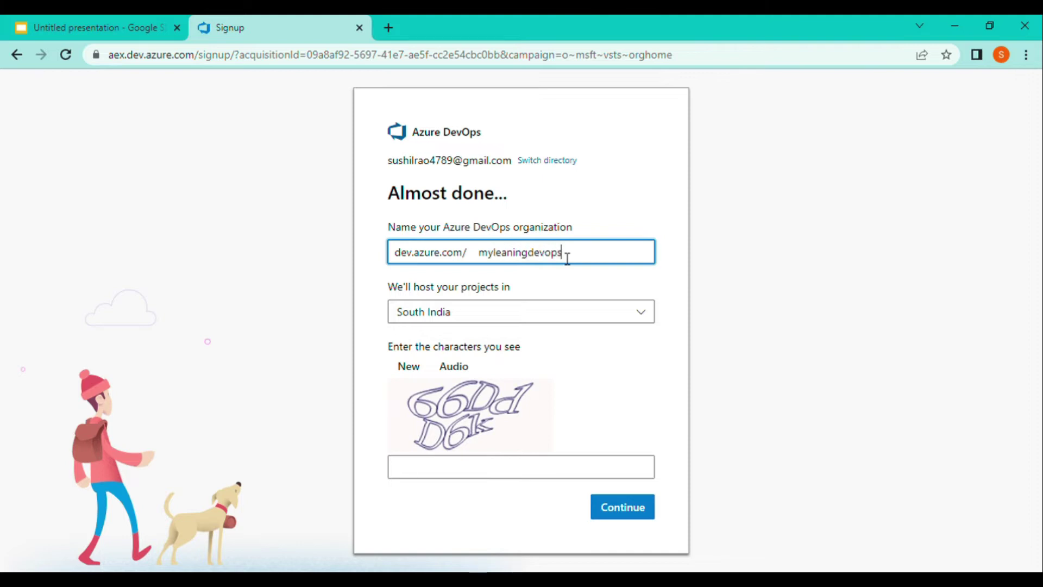
{"action": "type", "text": "123"}
{"action": "left_click", "coordinate": [599, 277]}
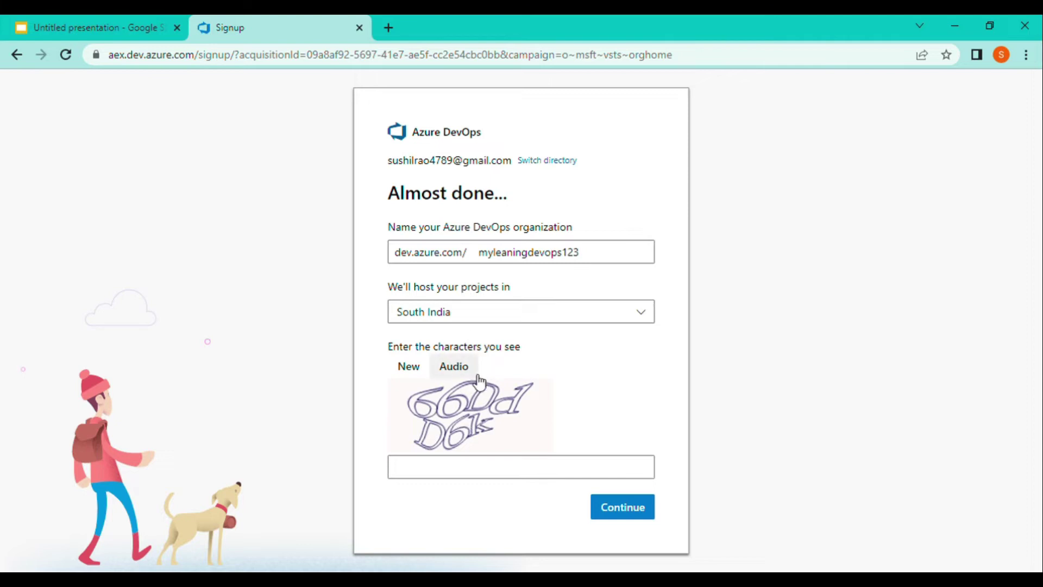
Keep South India as the hosting region, enter the CAPTCHA verification characters, and create the organization
{"action": "left_click", "coordinate": [476, 321]}
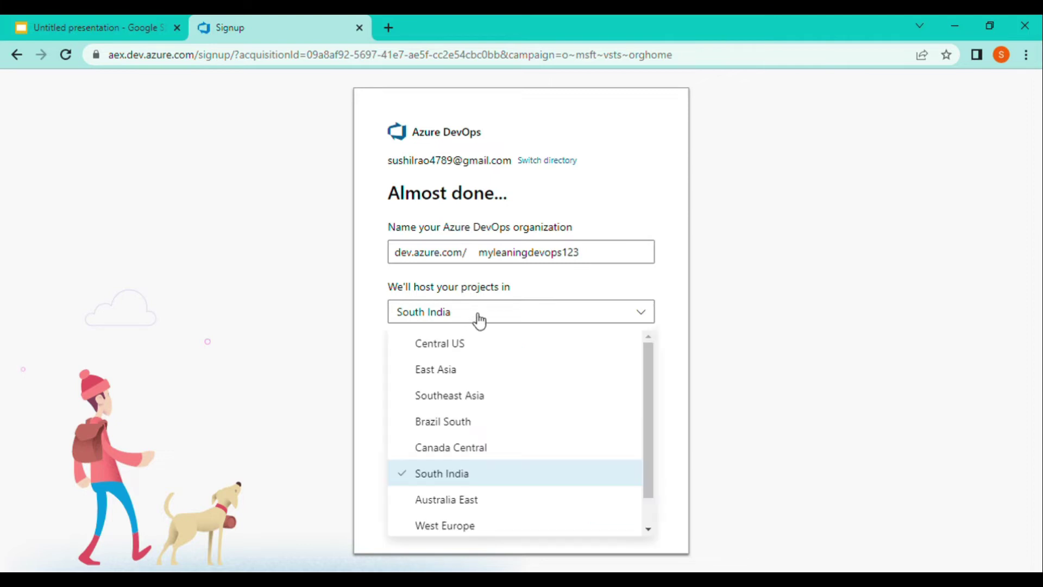
{"action": "left_click", "coordinate": [696, 352]}
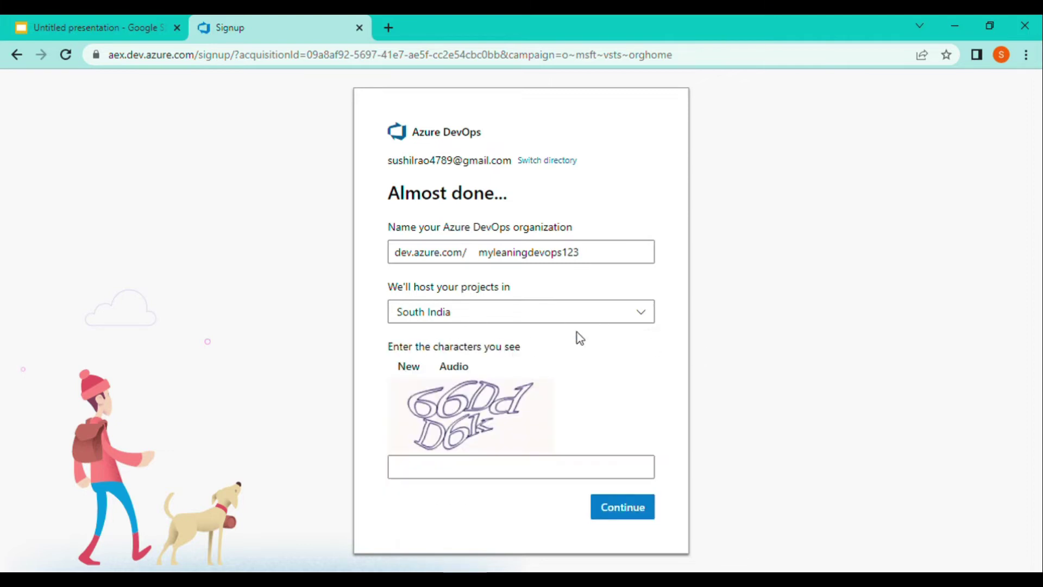
{"action": "left_click", "coordinate": [465, 471]}
{"action": "type", "text": "66Dd"}
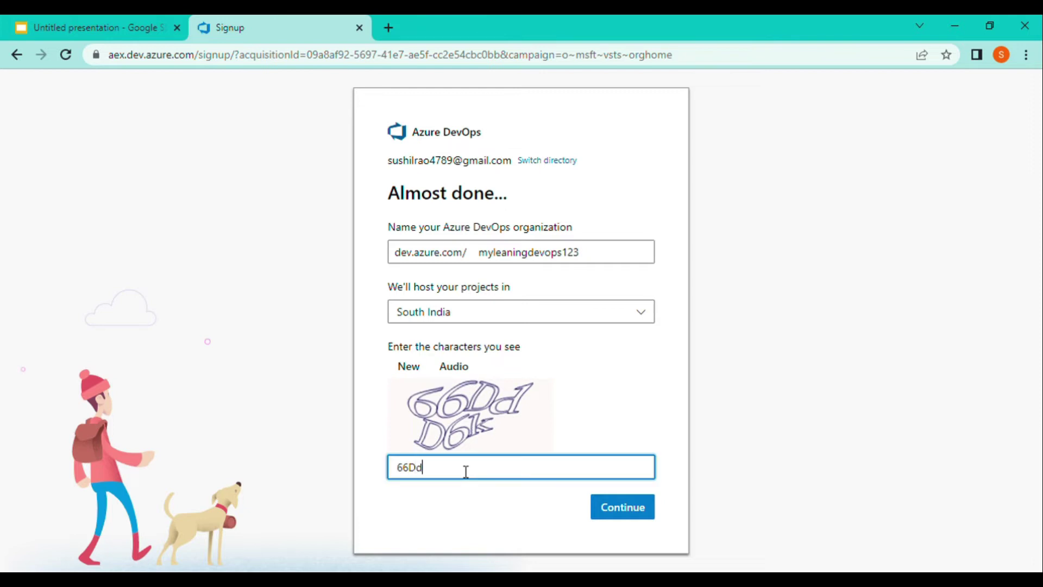
{"action": "type", "text": "D6k"}
{"action": "left_click", "coordinate": [626, 508]}
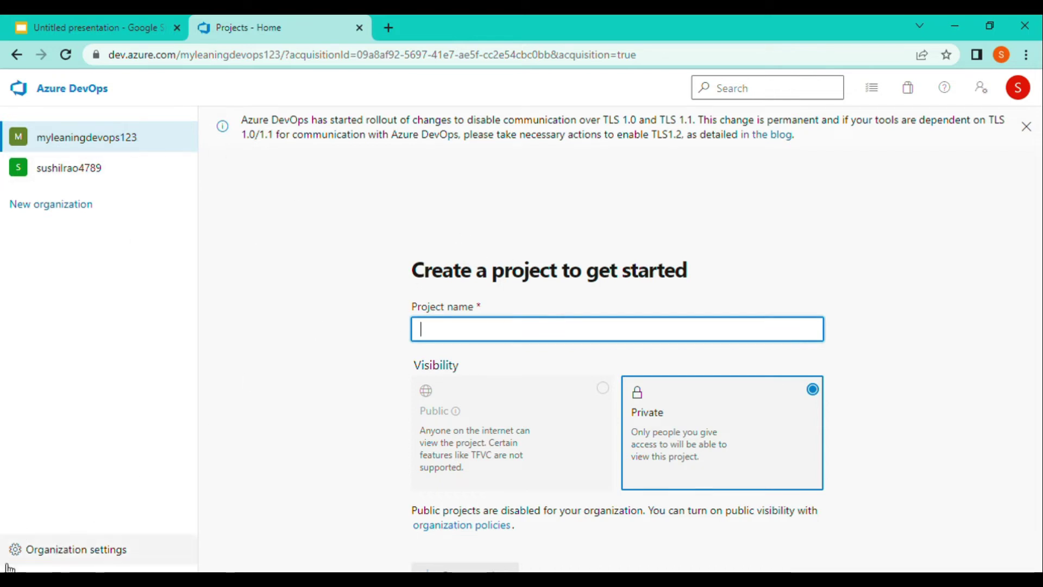
Open the settings of the myleaningdevops123 organization and review its name, privacy URL, region and owner options
{"action": "left_click", "coordinate": [87, 557]}
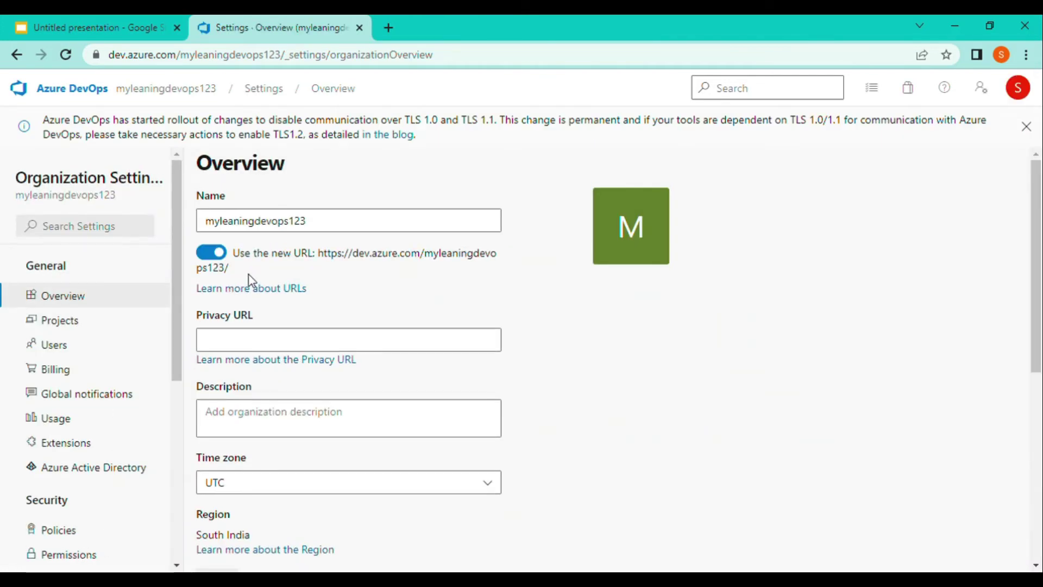
{"action": "double_click", "coordinate": [335, 222]}
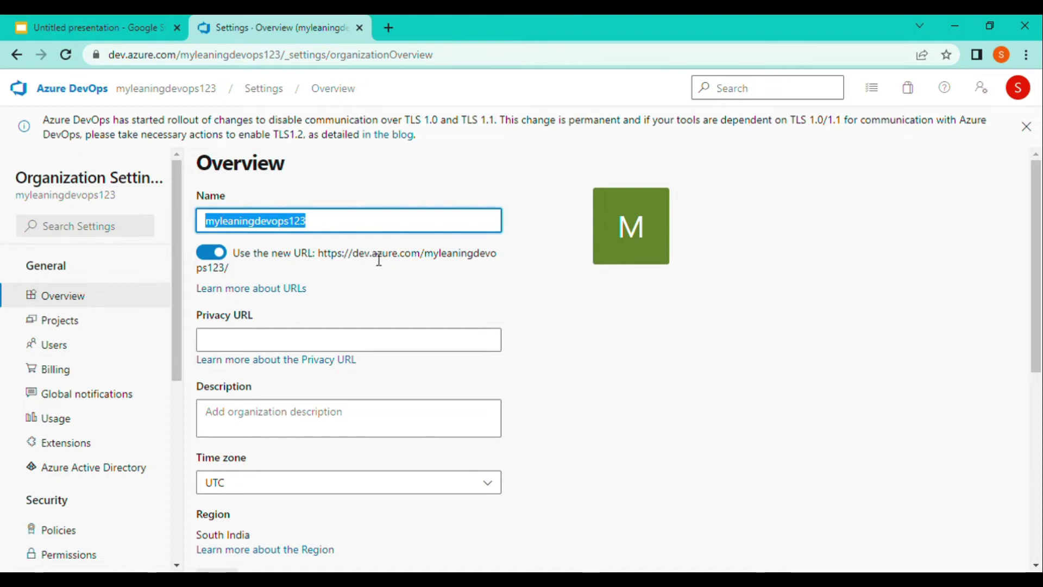
{"action": "scroll", "coordinate": [375, 272], "scroll_direction": "down", "scroll_amount": 2}
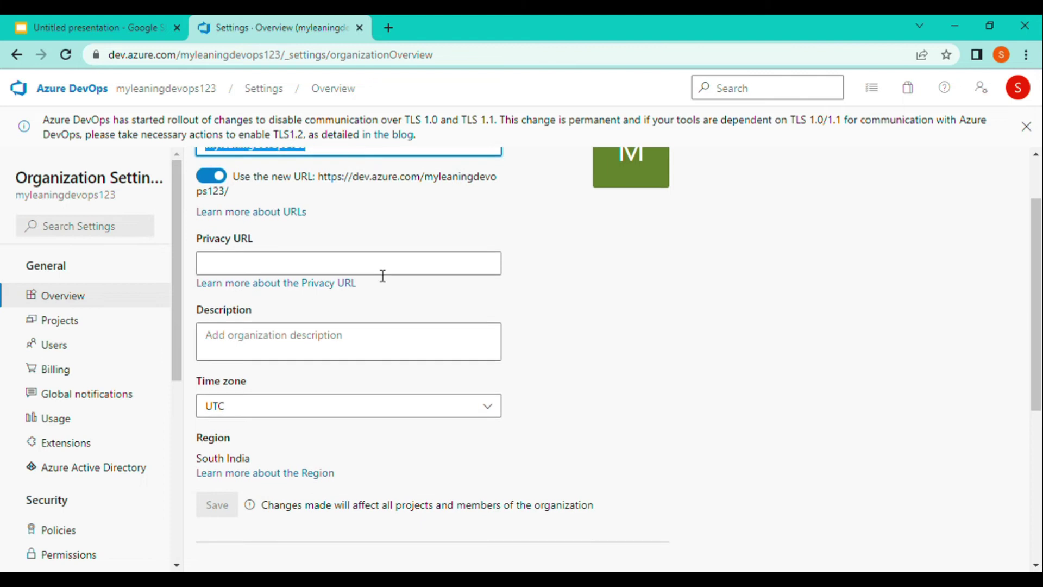
{"action": "scroll", "coordinate": [330, 216], "scroll_direction": "up", "scroll_amount": 2}
{"action": "left_click", "coordinate": [293, 341]}
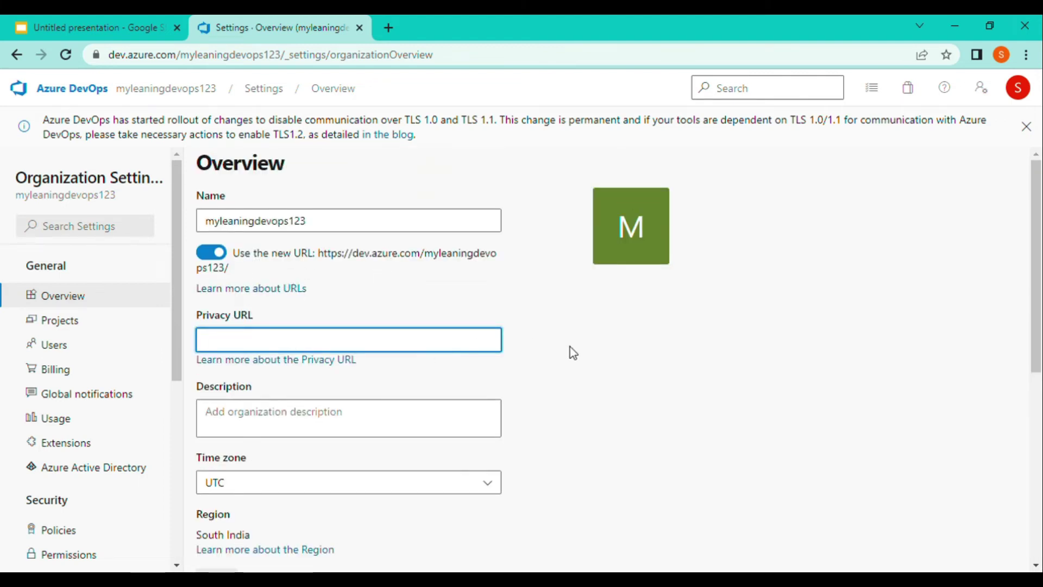
{"action": "scroll", "coordinate": [572, 353], "scroll_direction": "down", "scroll_amount": 5}
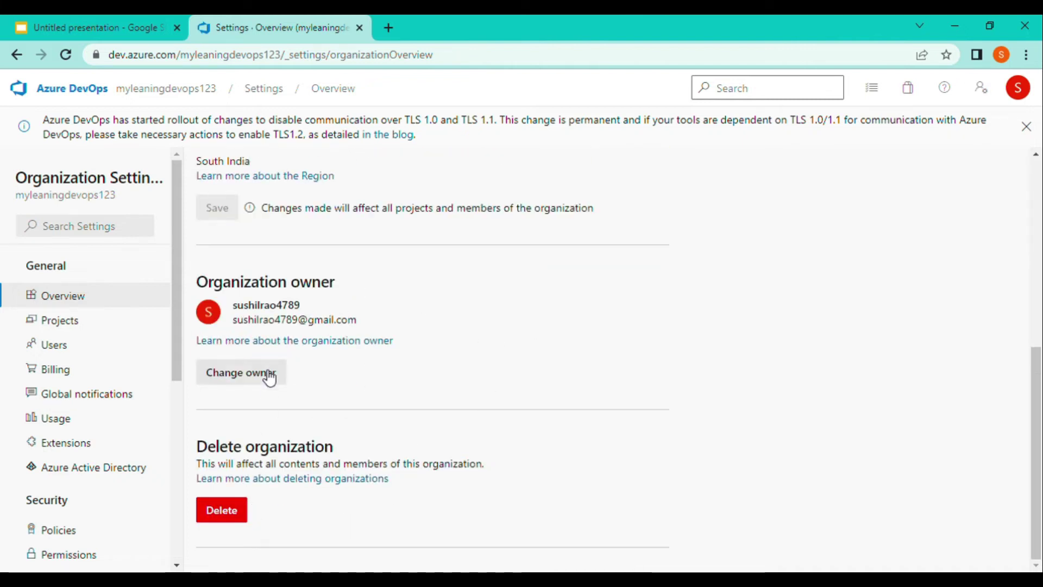
Delete the organization, confirming with its name myleaningdevops123
{"action": "left_click", "coordinate": [237, 514]}
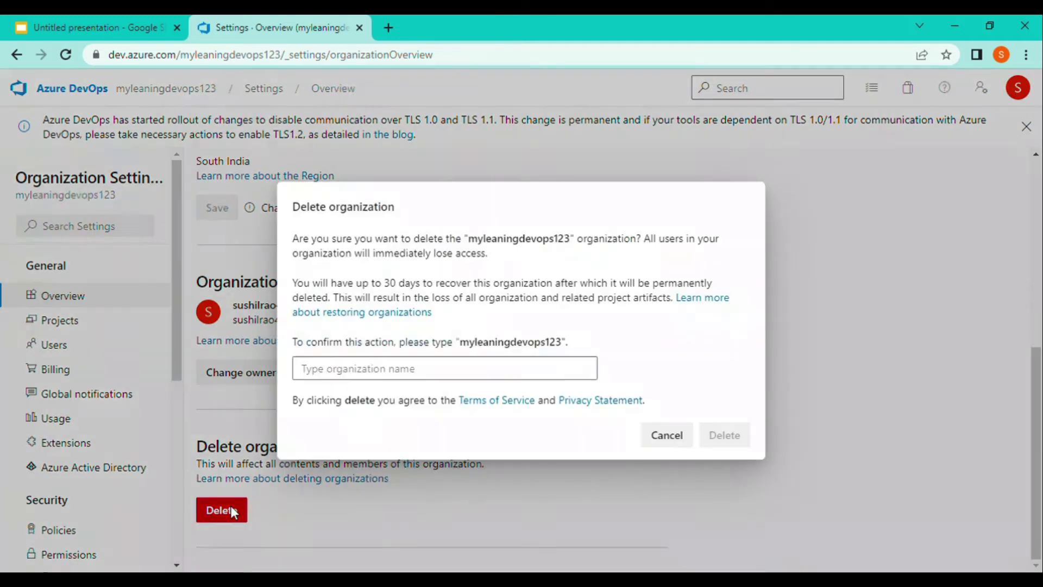
{"action": "left_click_drag", "start_coordinate": [459, 341], "coordinate": [568, 353]}
{"action": "key", "text": "ctrl+c"}
{"action": "left_click", "coordinate": [426, 380]}
{"action": "key", "text": "ctrl+v"}
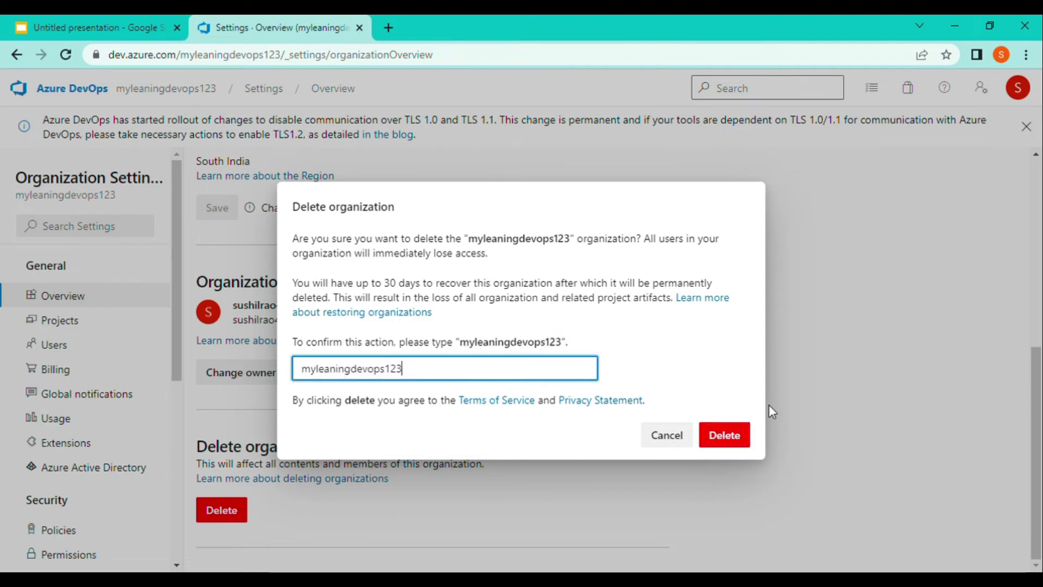
{"action": "left_click", "coordinate": [726, 437]}
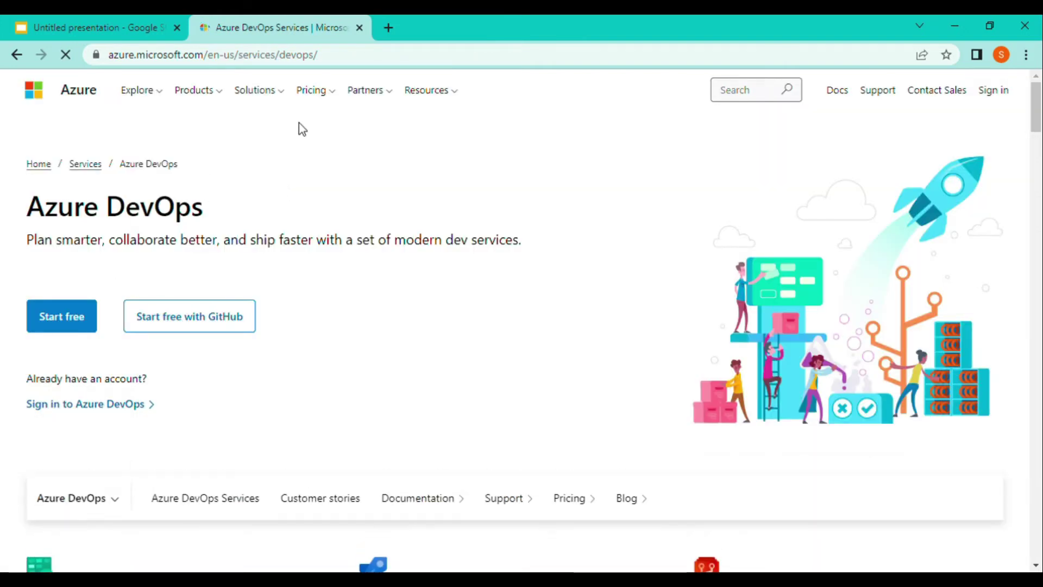
Sign in to Azure DevOps again and set up a new private project named demo_project in the existing organization
{"action": "left_click", "coordinate": [93, 412]}
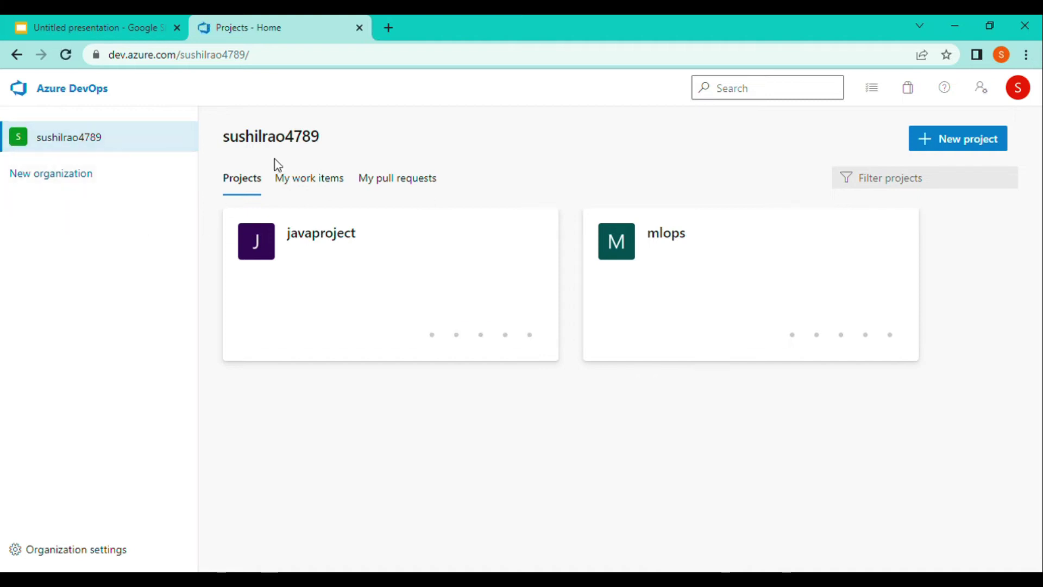
{"action": "mouse_move", "coordinate": [311, 279]}
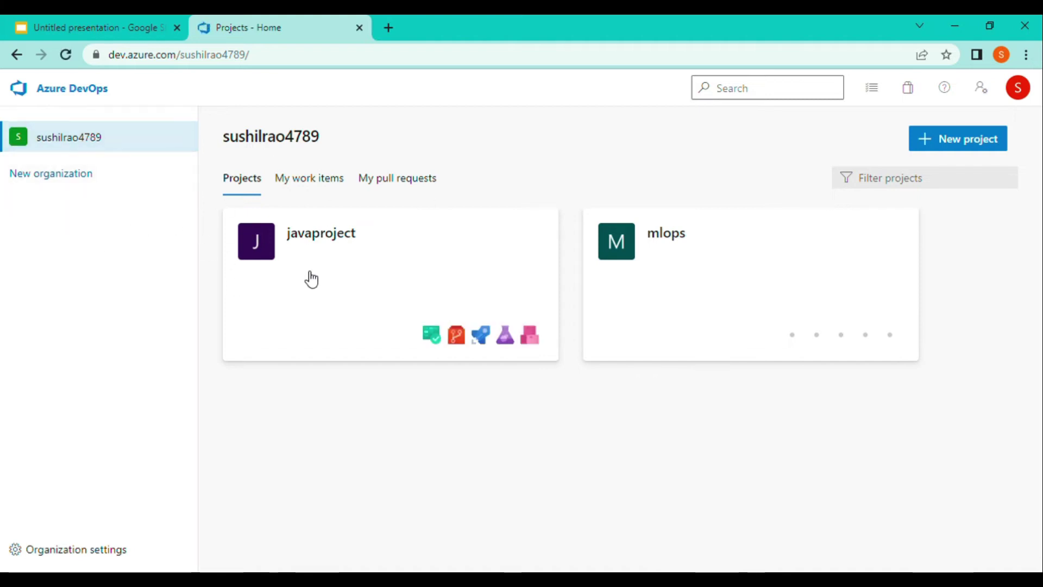
{"action": "left_click", "coordinate": [987, 139]}
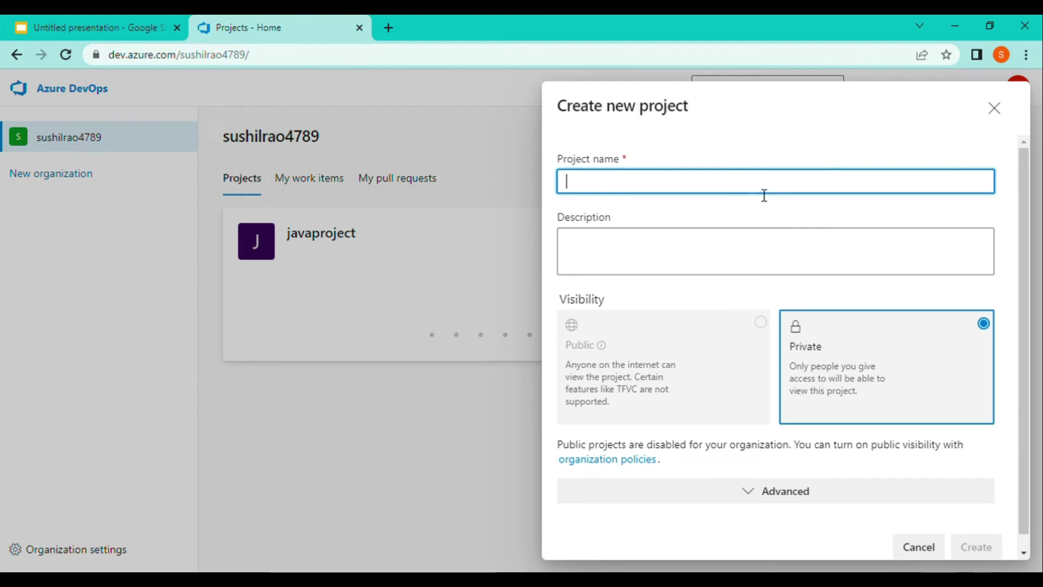
{"action": "type", "text": "demo"}
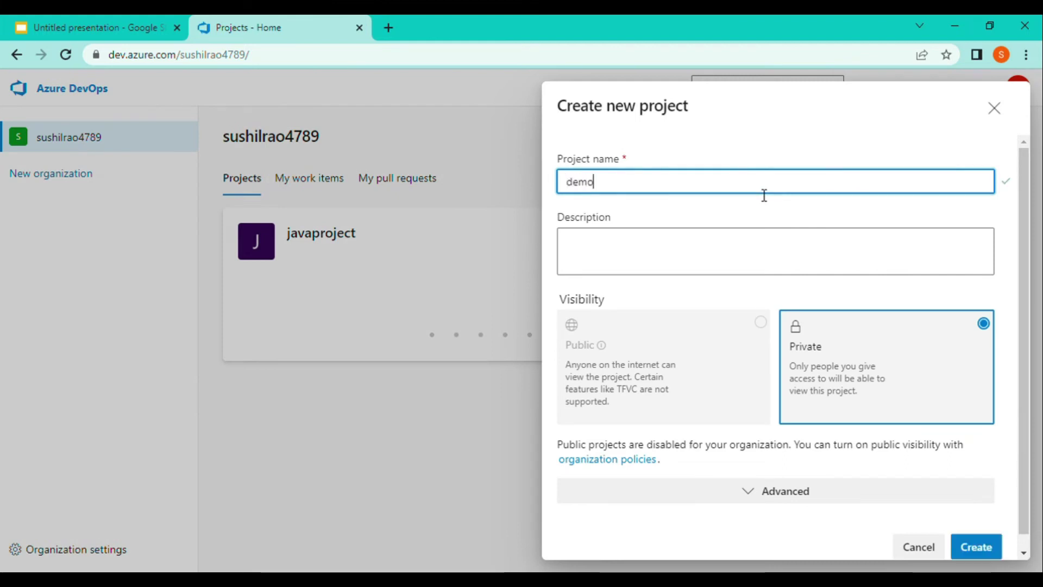
{"action": "type", "text": "_project"}
{"action": "left_click", "coordinate": [849, 401]}
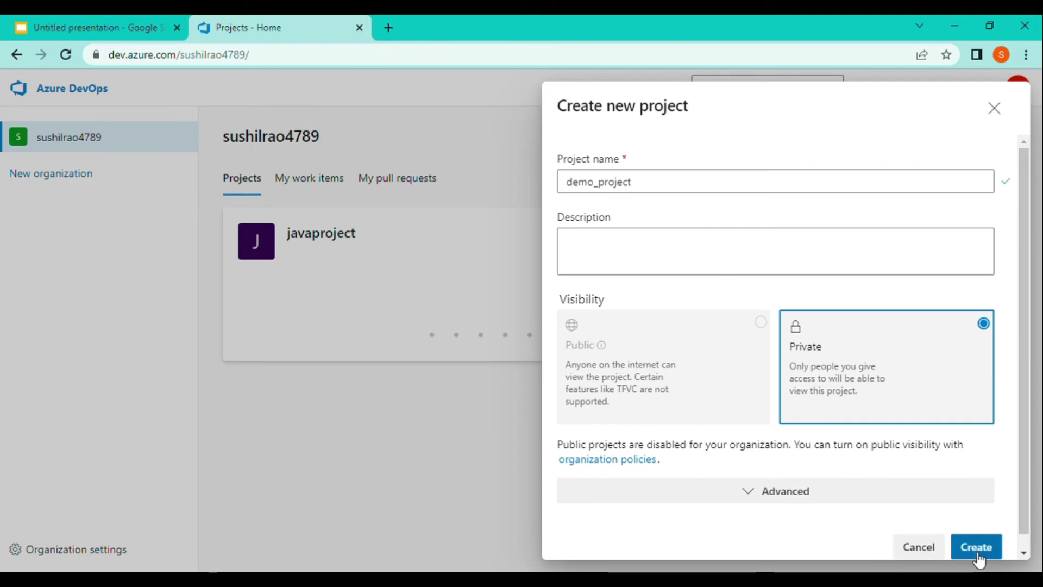
Review the project's advanced options, keep Git version control and the Basic work item process, and create the project
{"action": "left_click", "coordinate": [789, 499]}
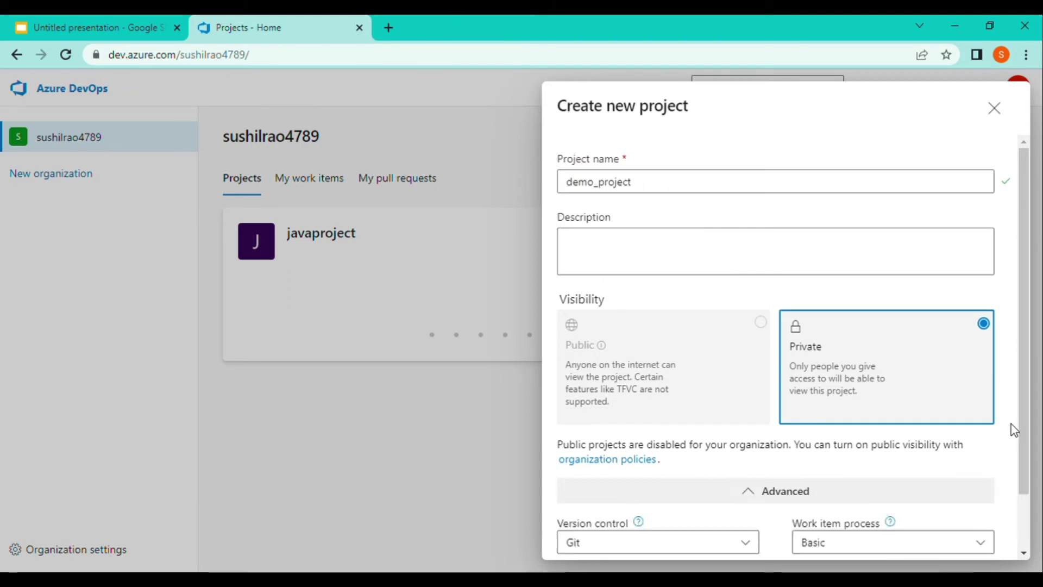
{"action": "left_click_drag", "start_coordinate": [1026, 413], "coordinate": [1038, 472]}
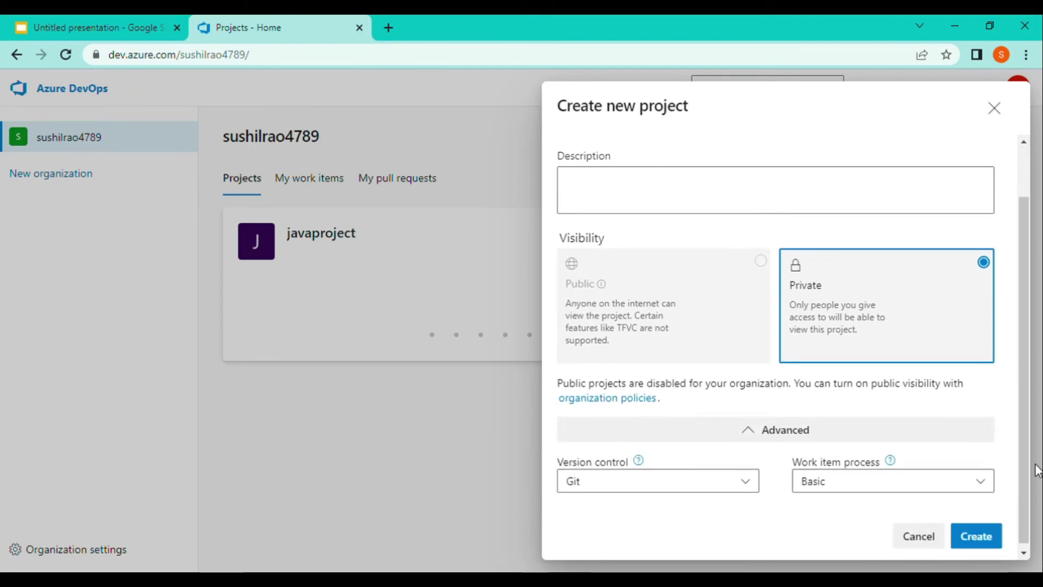
{"action": "left_click", "coordinate": [665, 491]}
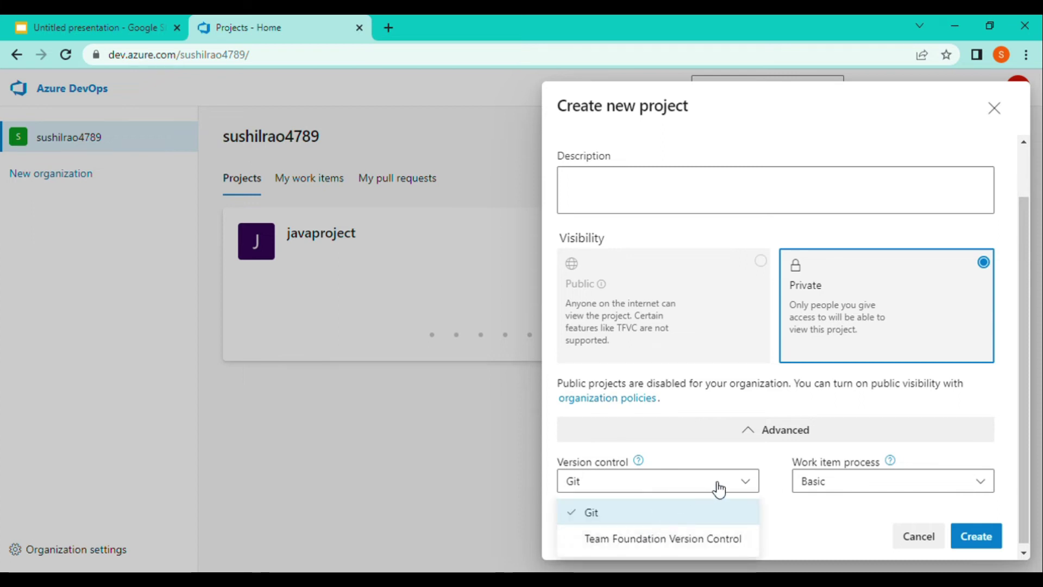
{"action": "left_click", "coordinate": [857, 484]}
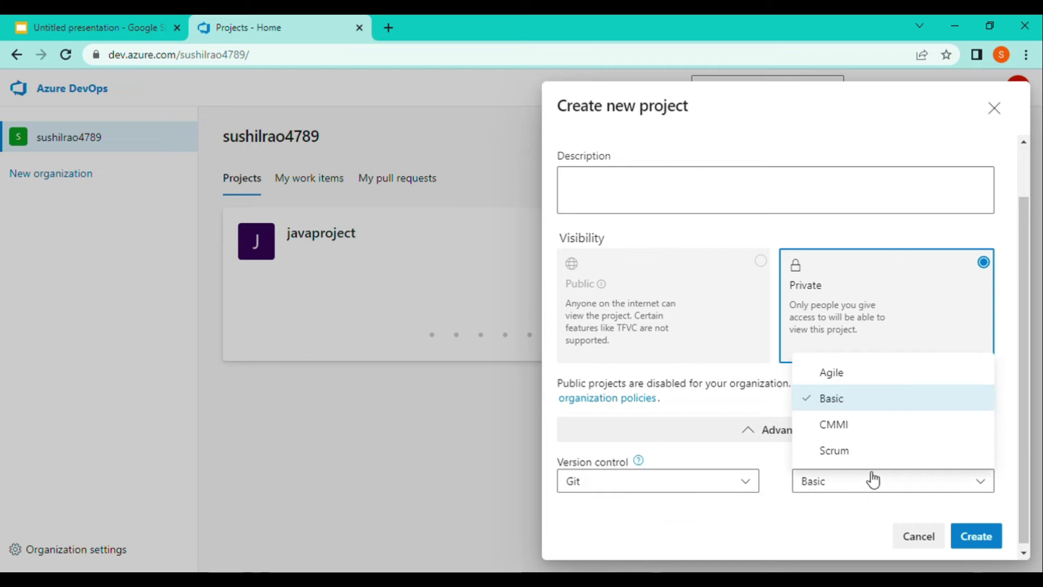
{"action": "left_click", "coordinate": [777, 521]}
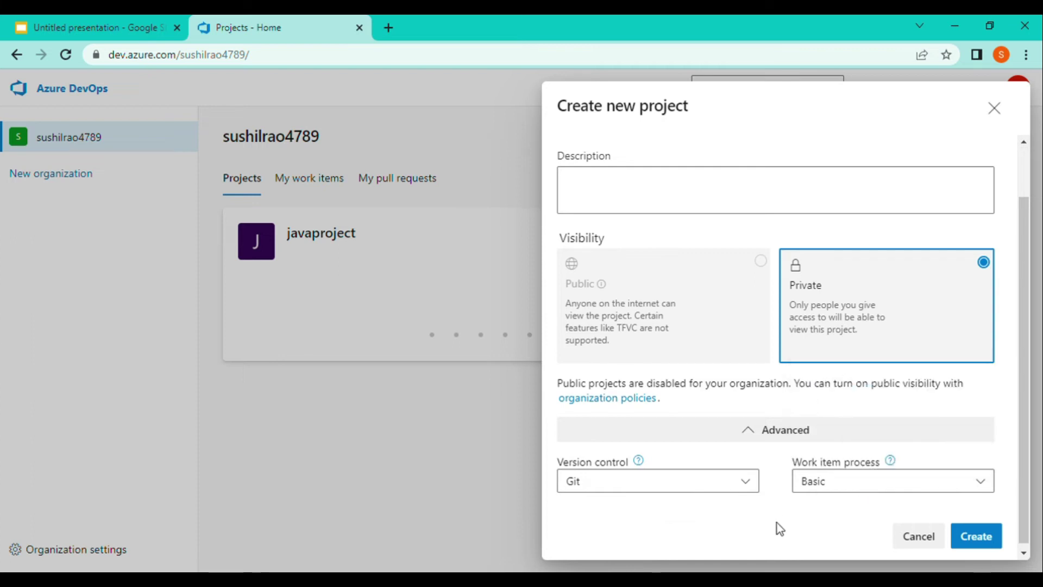
{"action": "left_click", "coordinate": [840, 493]}
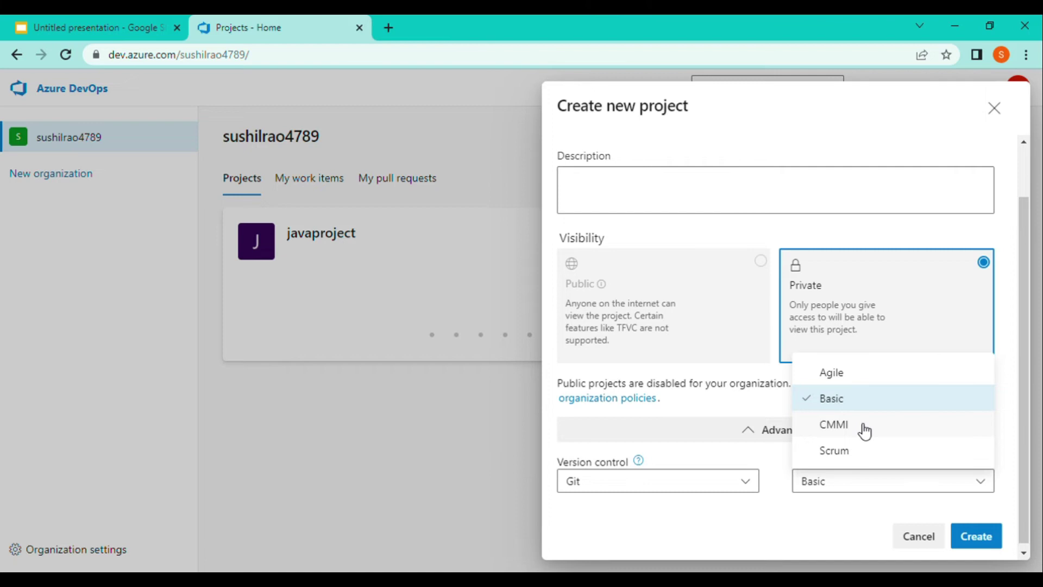
{"action": "left_click", "coordinate": [822, 519]}
{"action": "left_click", "coordinate": [978, 537]}
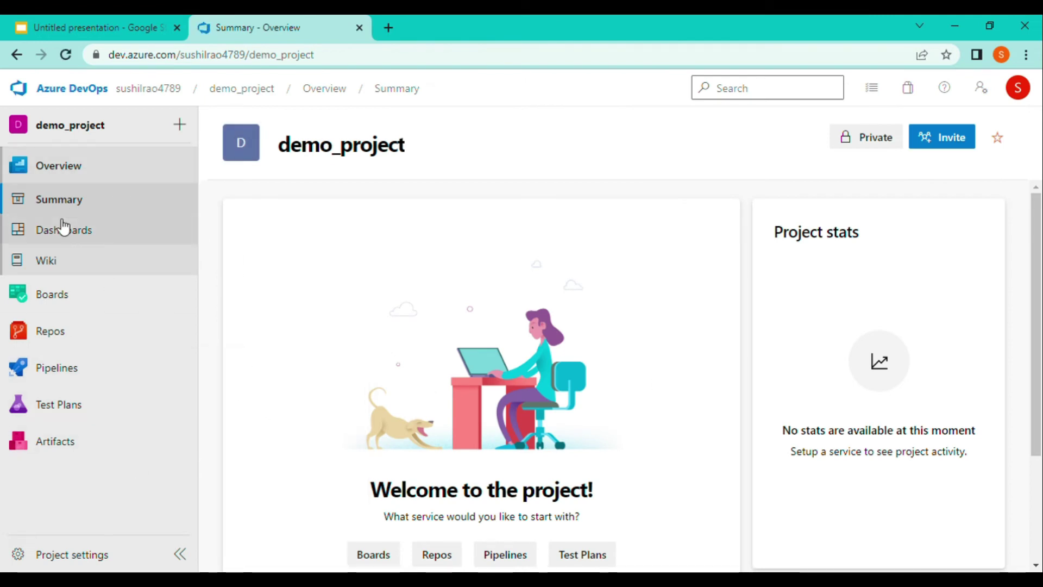
Examine the services available in demo_project, including the sections offered under Boards and Repos, plus Pipelines and Test Plans
{"action": "mouse_move", "coordinate": [74, 308]}
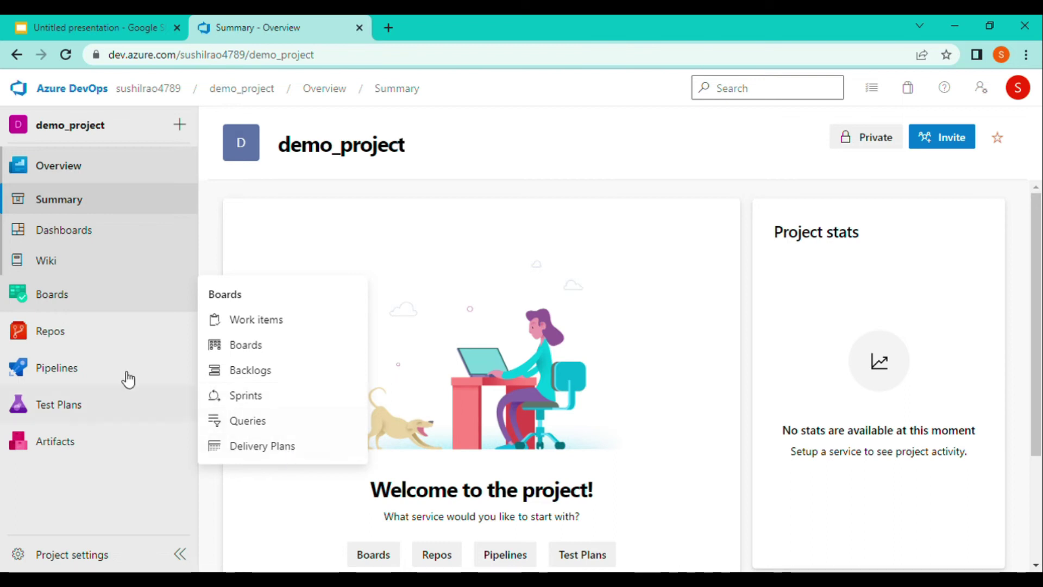
{"action": "mouse_move", "coordinate": [100, 340]}
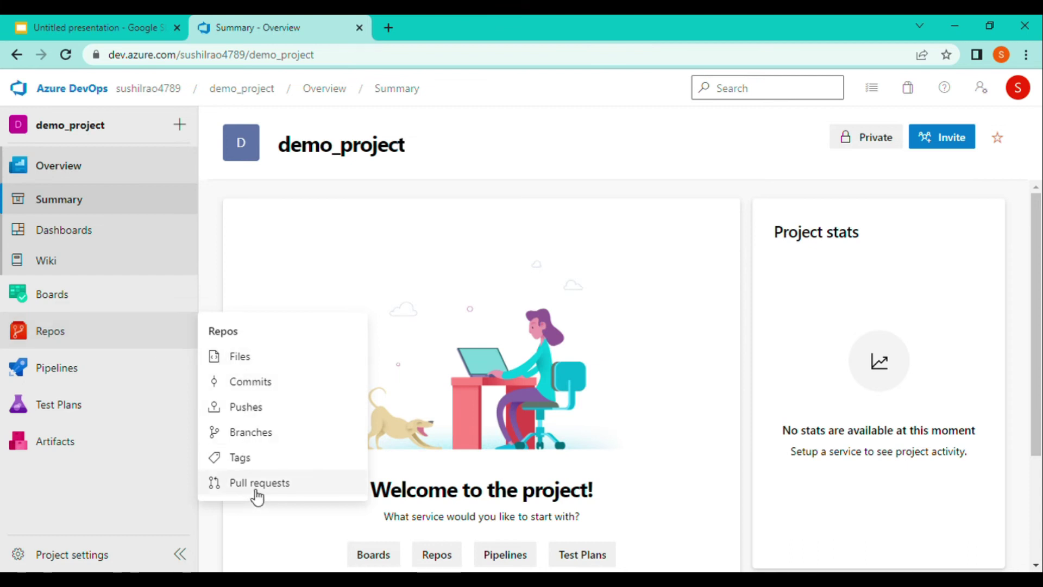
{"action": "mouse_move", "coordinate": [85, 376]}
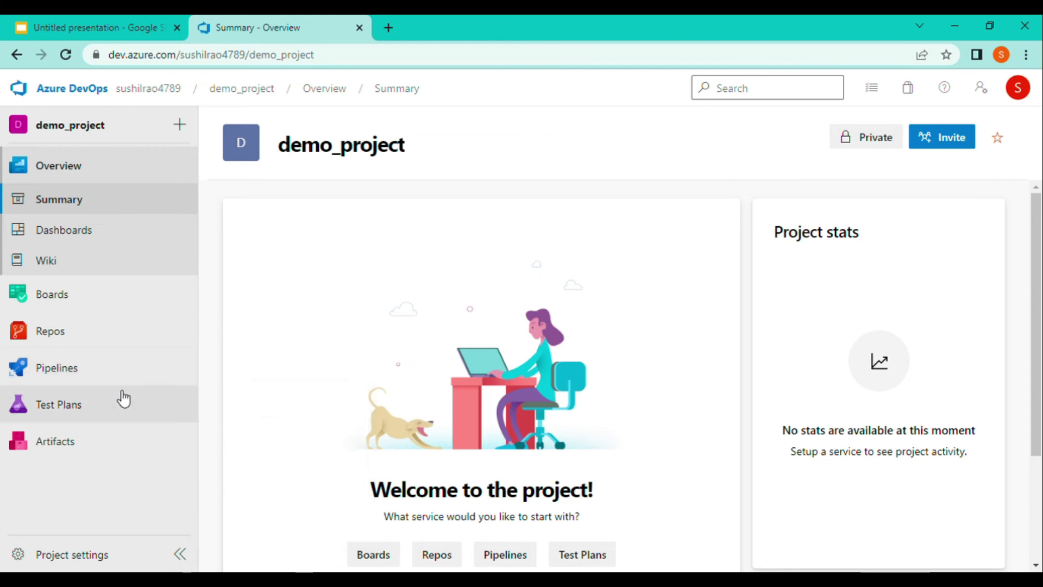
{"action": "mouse_move", "coordinate": [116, 409]}
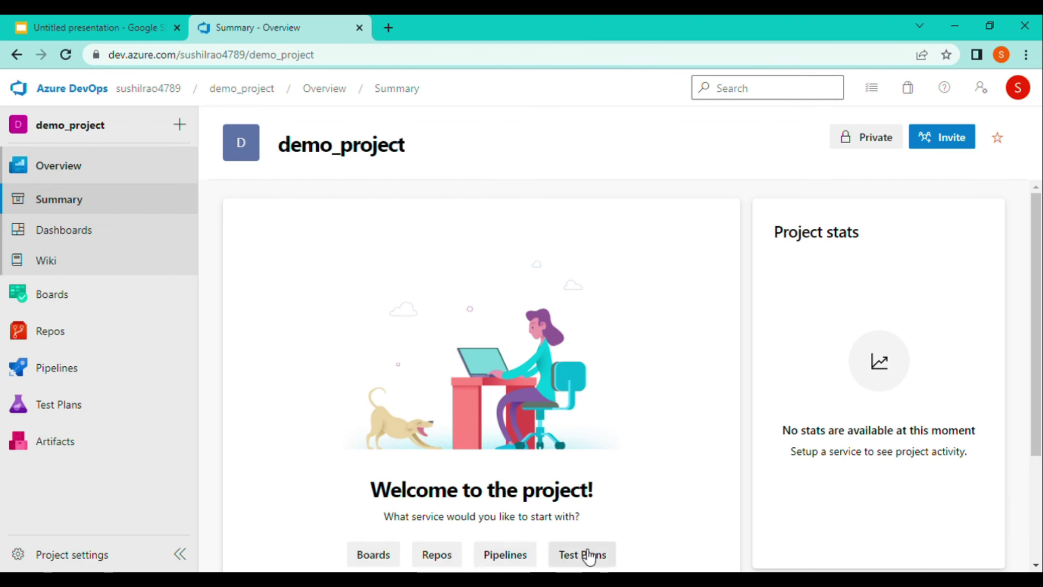
{"action": "left_click_drag", "start_coordinate": [1038, 323], "coordinate": [1031, 345]}
{"action": "mouse_move", "coordinate": [165, 368]}
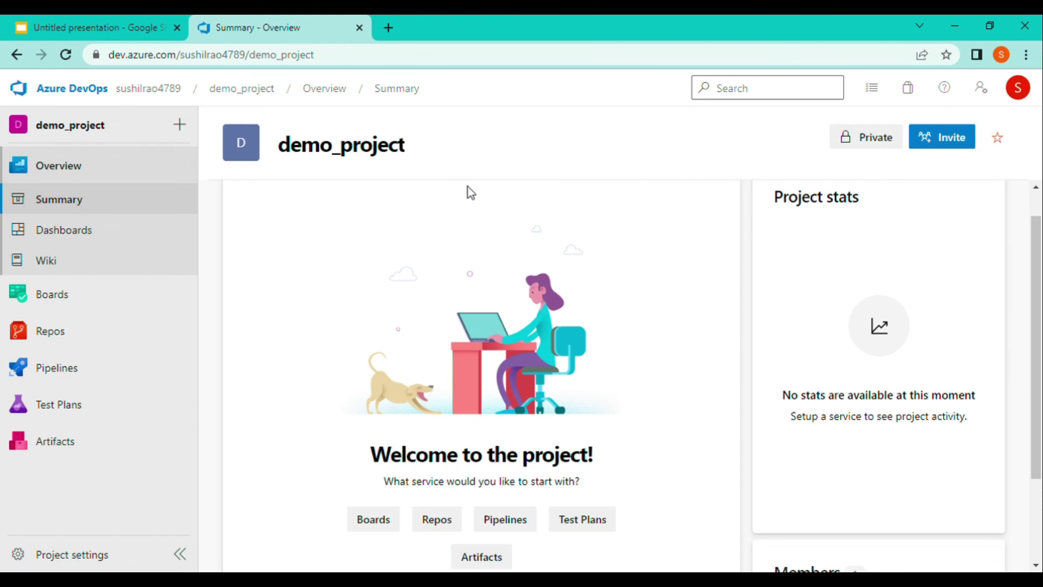
{"action": "mouse_move", "coordinate": [129, 353]}
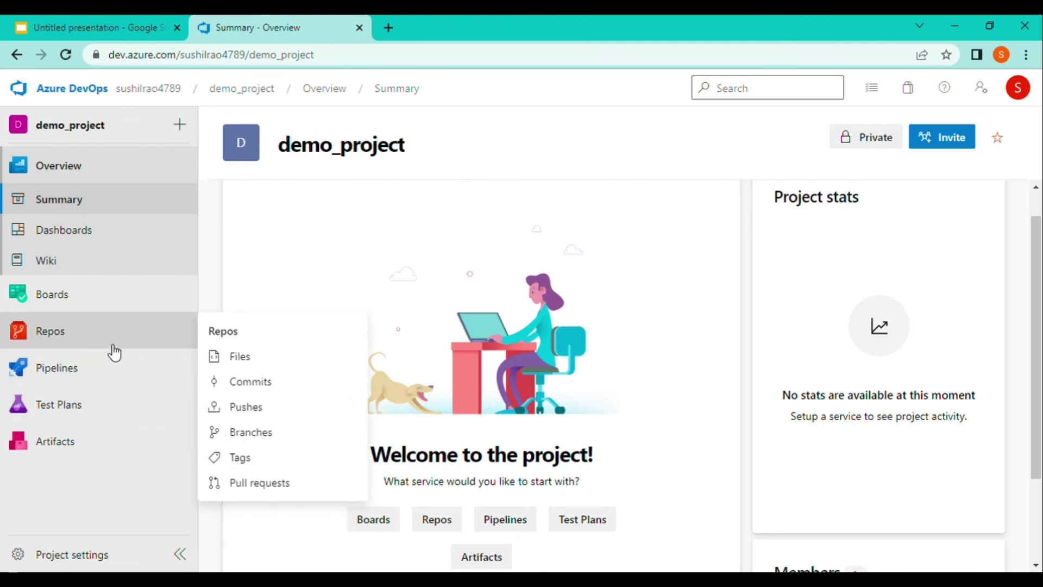
{"action": "mouse_move", "coordinate": [101, 371]}
{"action": "mouse_move", "coordinate": [118, 310]}
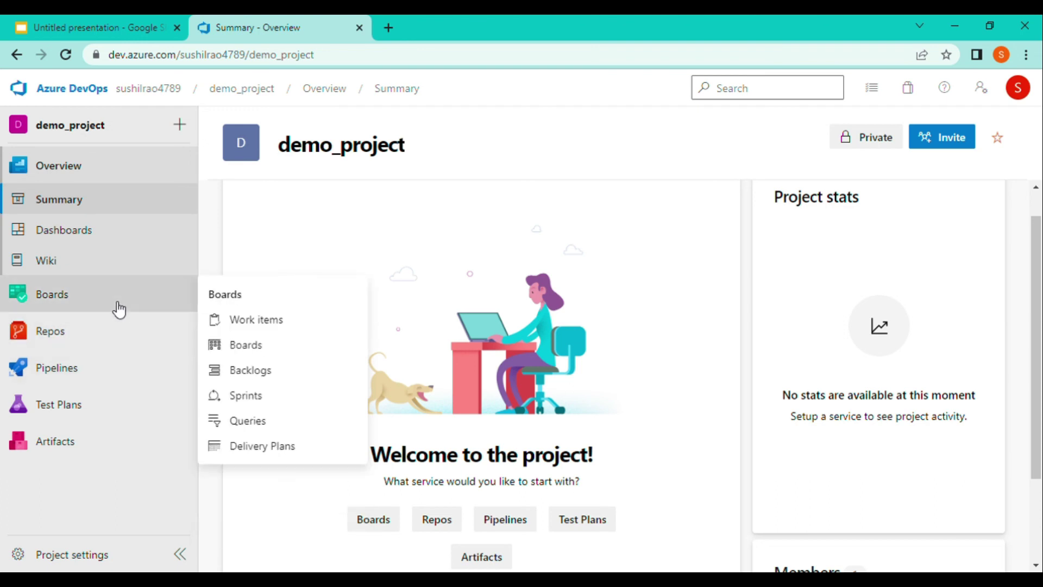